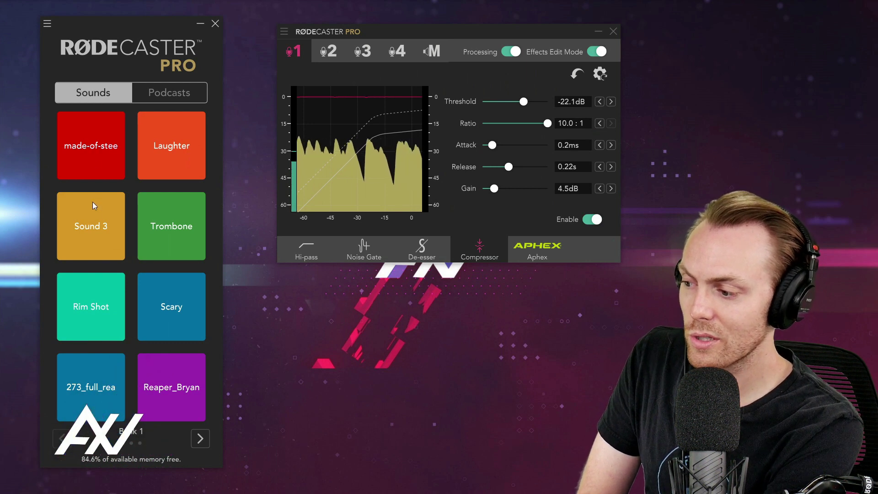
Rename the Sound 3 pad to 'Name 3'
click(94, 229)
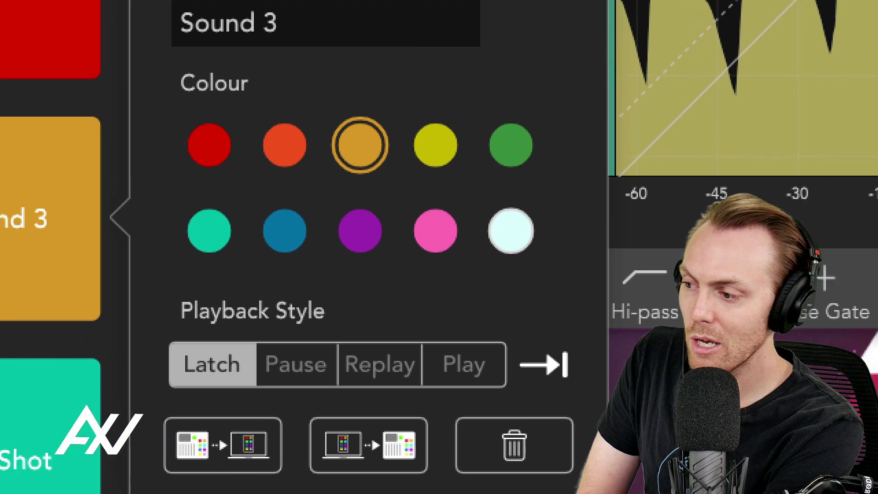
click(123, 226)
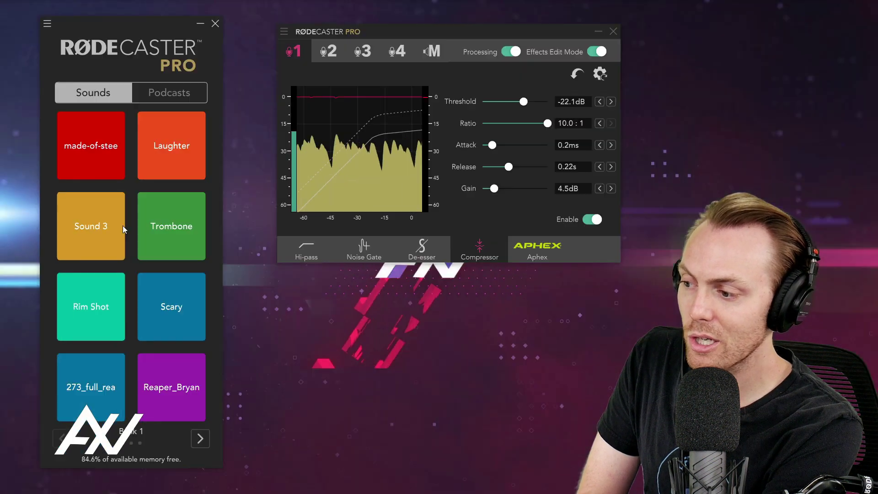
click(56, 236)
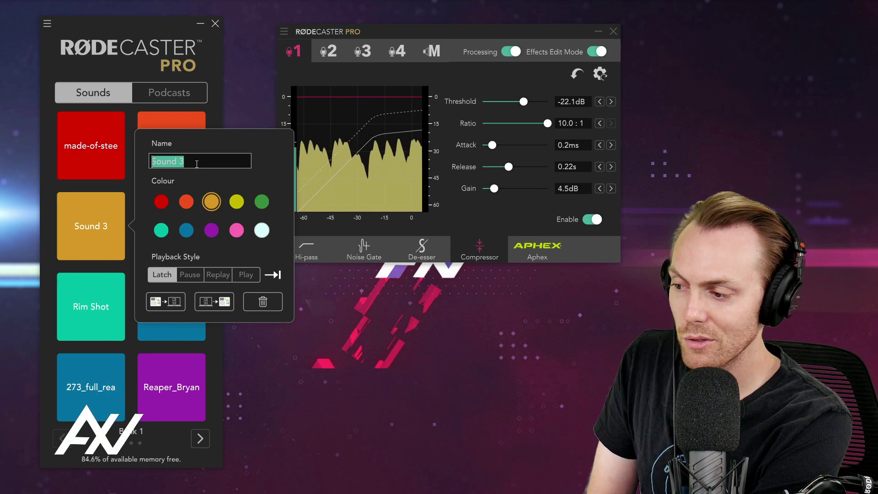
text(Nam 3)
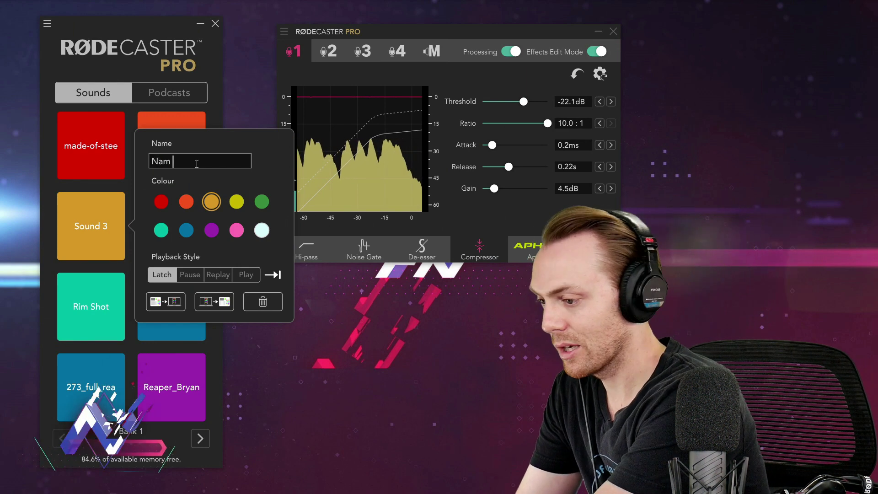
key(Left)
key(Left)
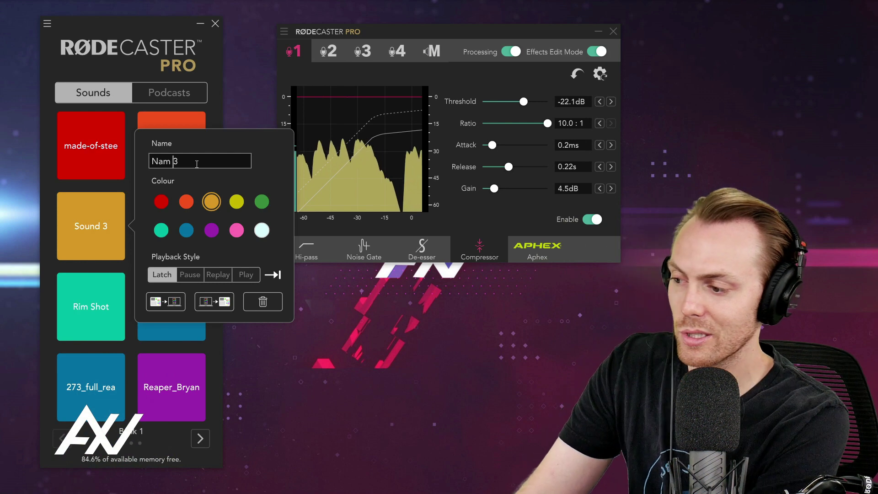
text(e)
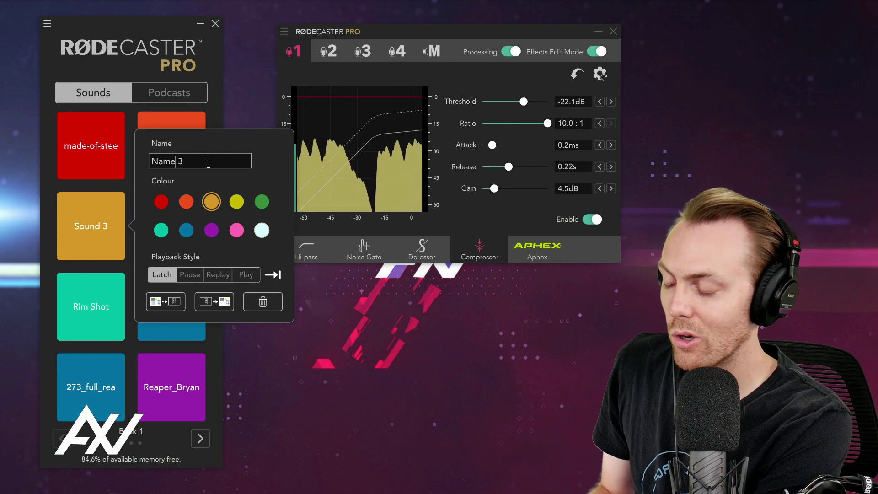
Colour the Name 3 pad blue and set its playback style to Play
click(162, 202)
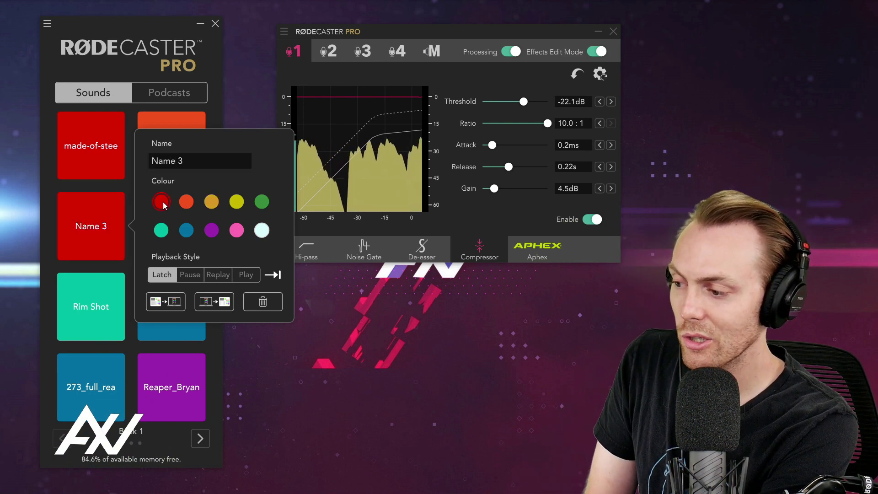
click(186, 230)
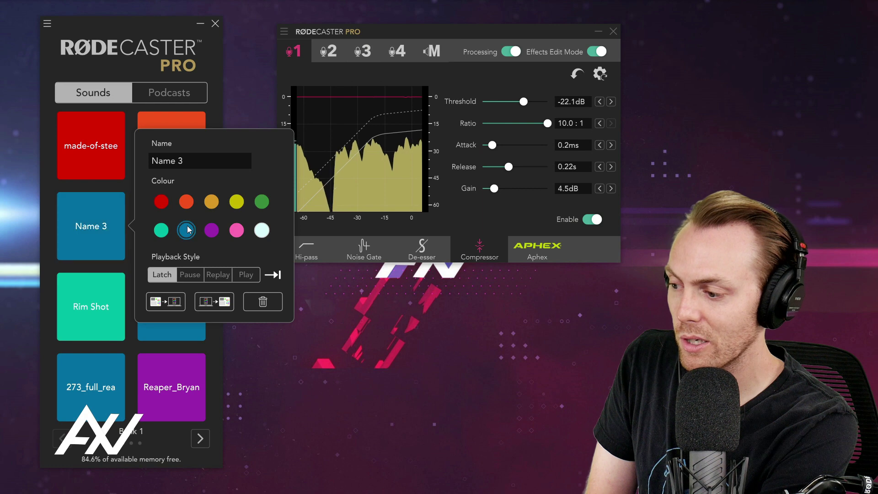
click(194, 279)
click(227, 275)
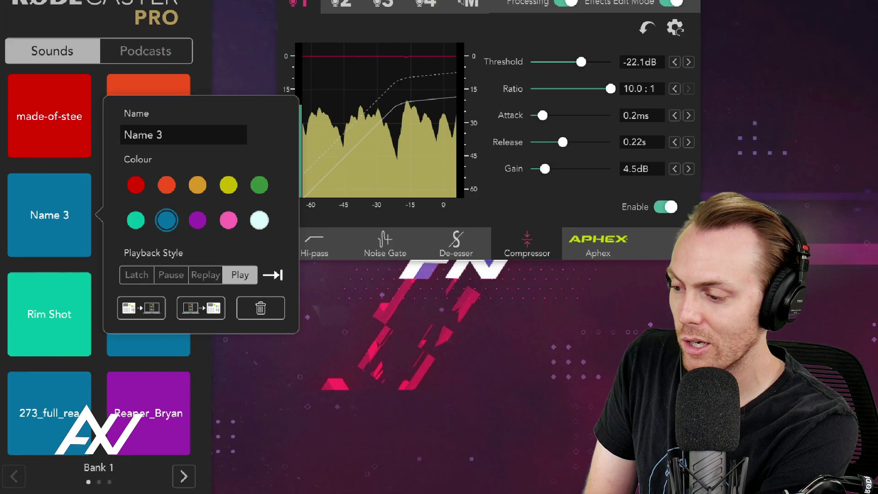
click(298, 311)
click(76, 256)
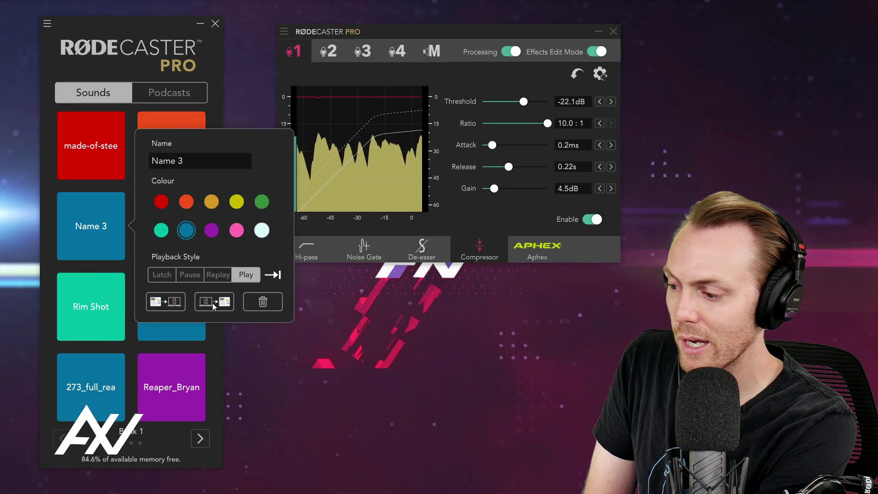
Load DPM_Pokeball_Purple_16-9 v2 from Downloads onto the blue Name 3 pad
click(278, 273)
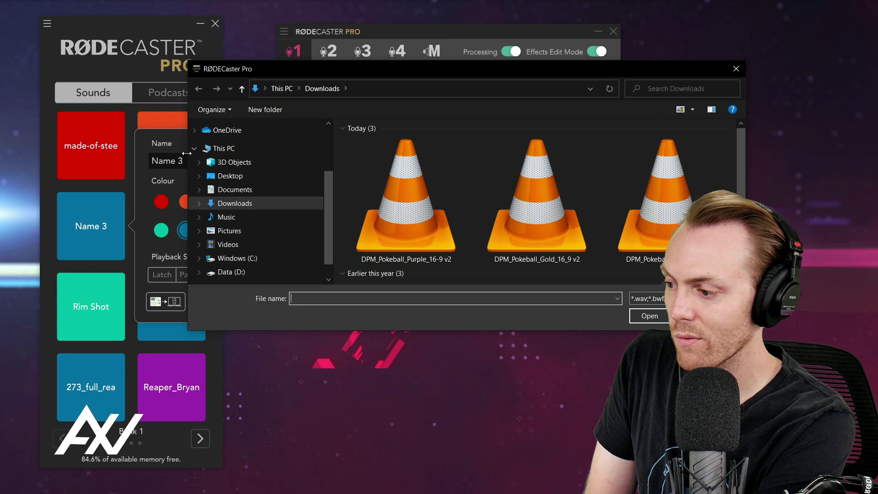
drag(185, 150, 375, 148)
click(557, 200)
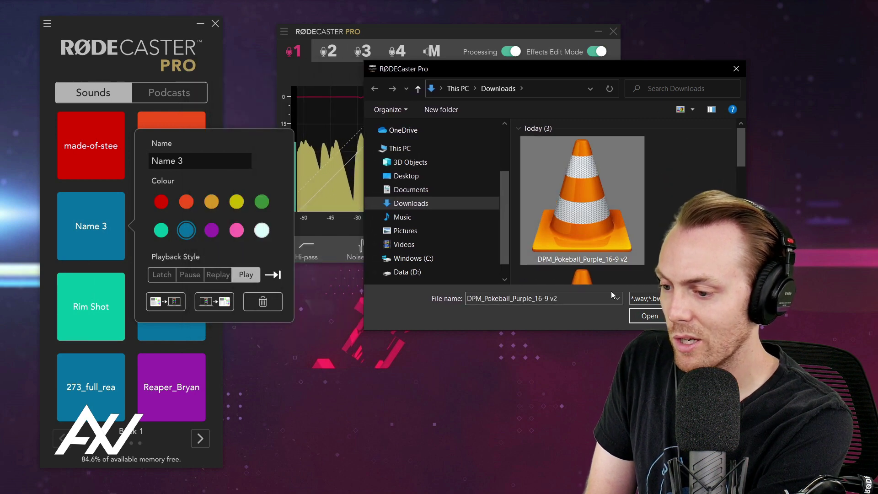
click(655, 316)
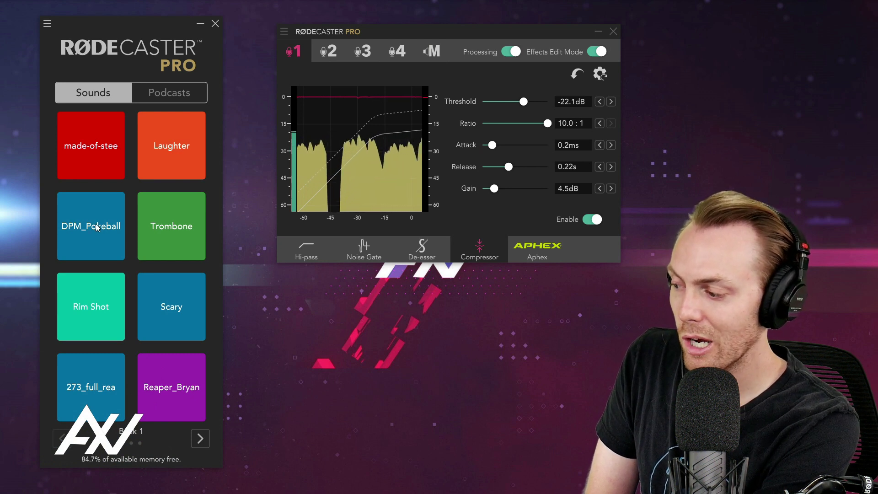
right_click(96, 227)
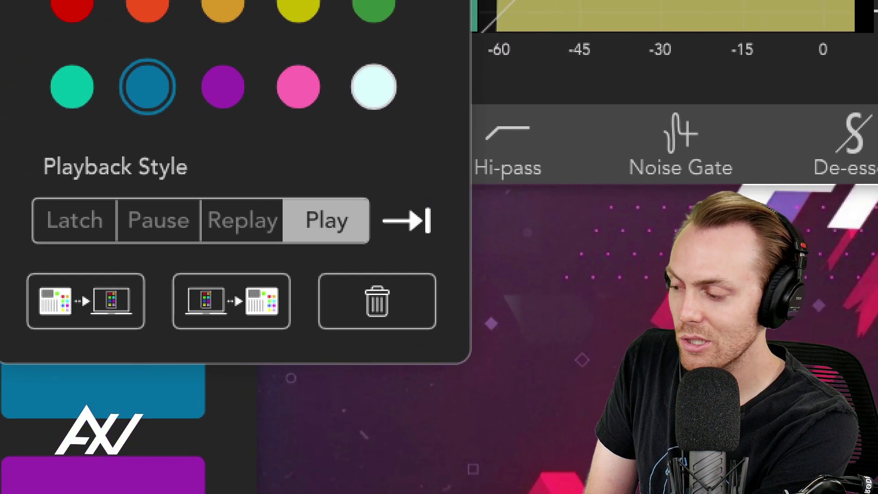
click(188, 299)
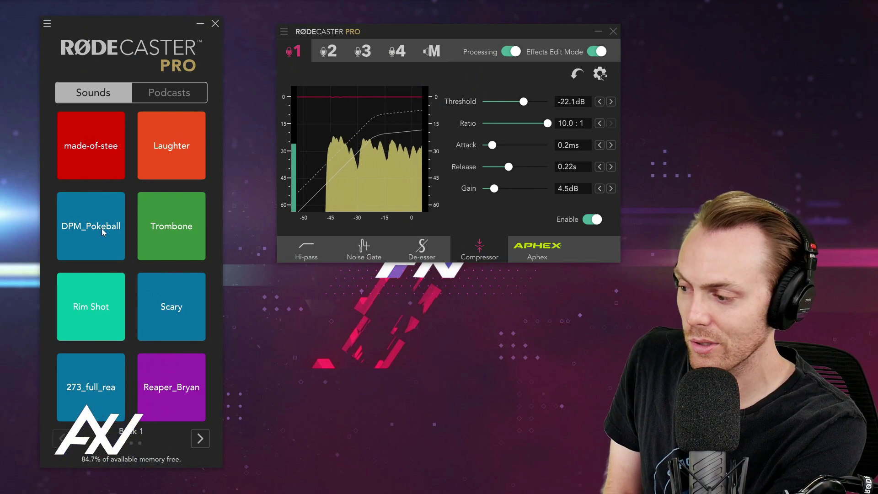
click(103, 228)
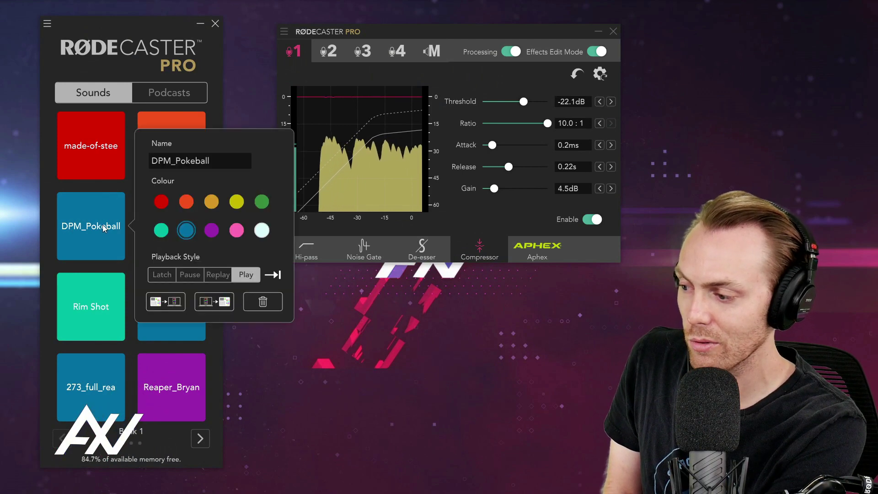
click(319, 346)
click(196, 443)
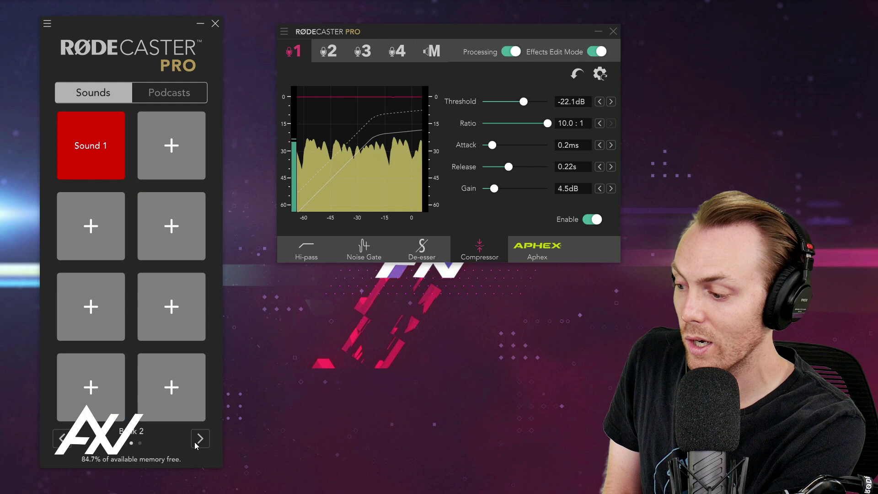
click(197, 443)
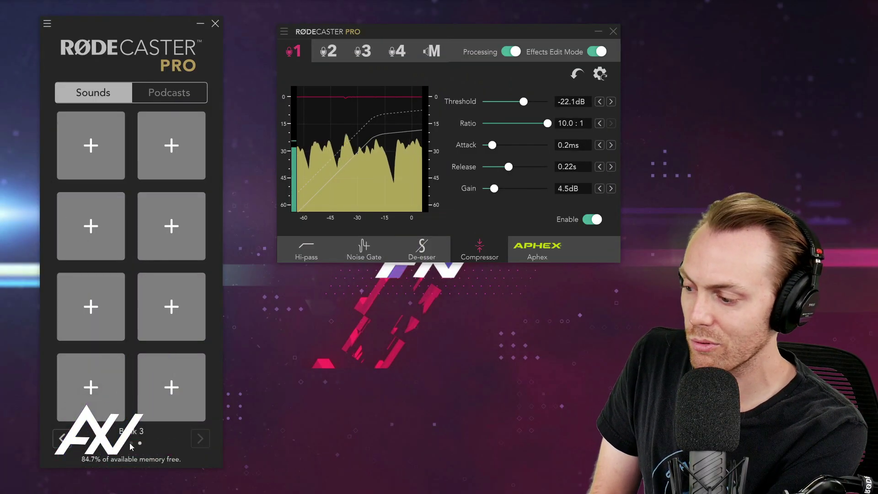
click(67, 444)
click(64, 439)
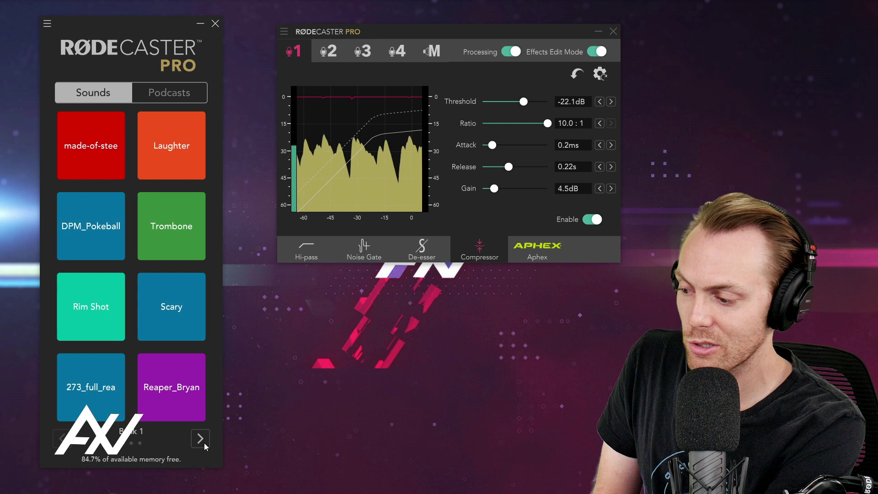
Save the DPM_Pokeball pad's sound to Documents as DPM_Pokeball.wav
click(88, 221)
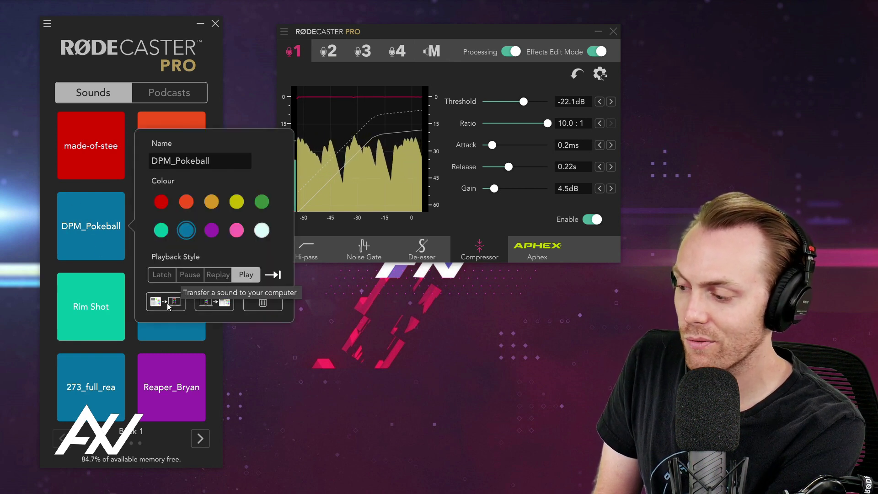
click(169, 303)
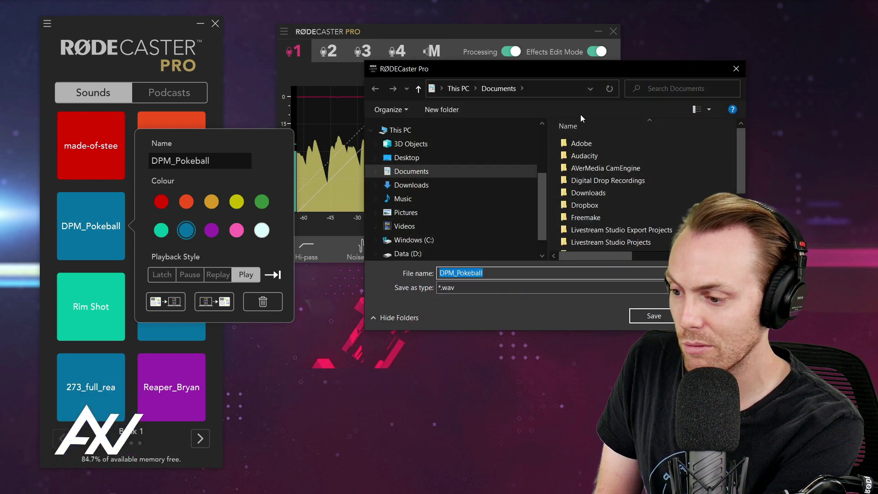
drag(616, 67, 558, 130)
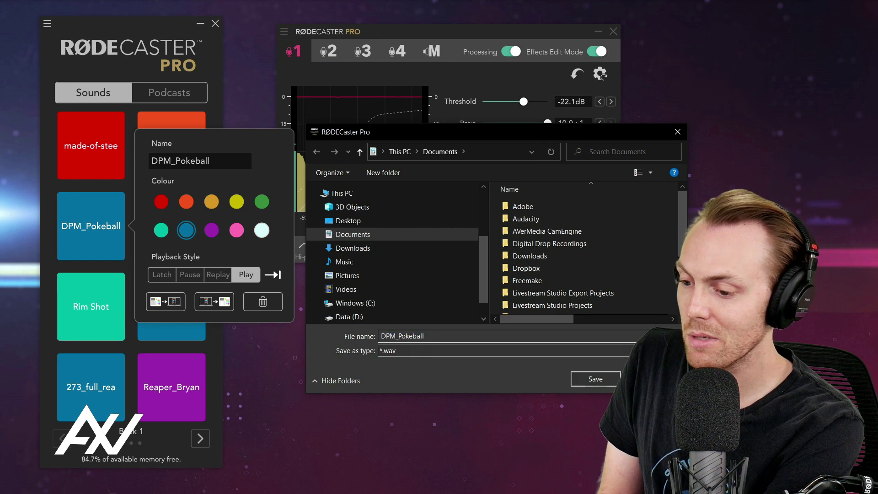
key(Return)
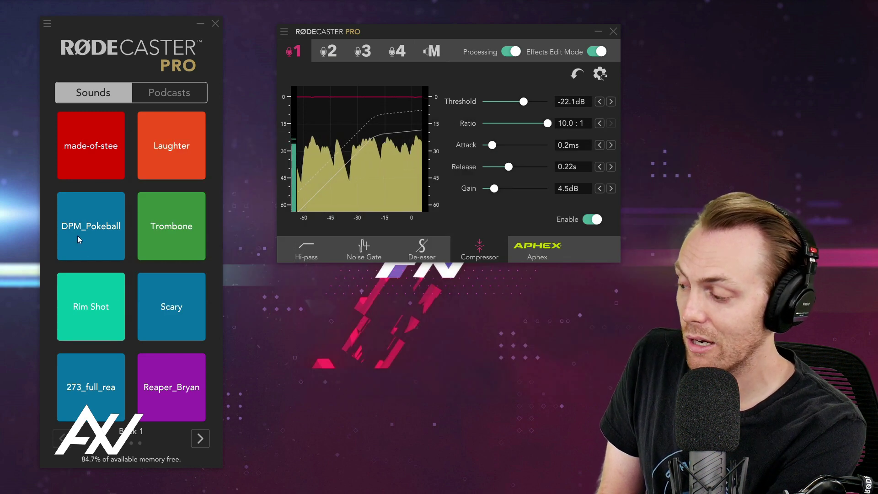
click(92, 236)
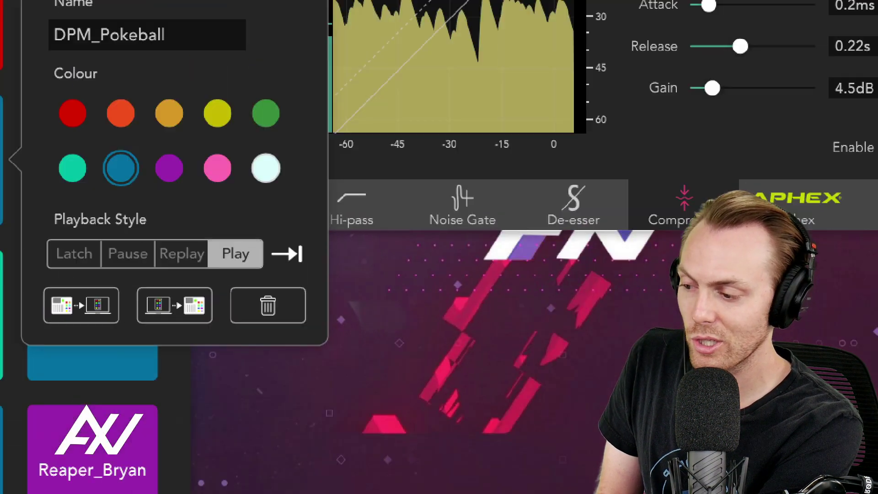
Delete the DPM_Pokeball sound from its Bank 1 pad and confirm with OK
click(279, 298)
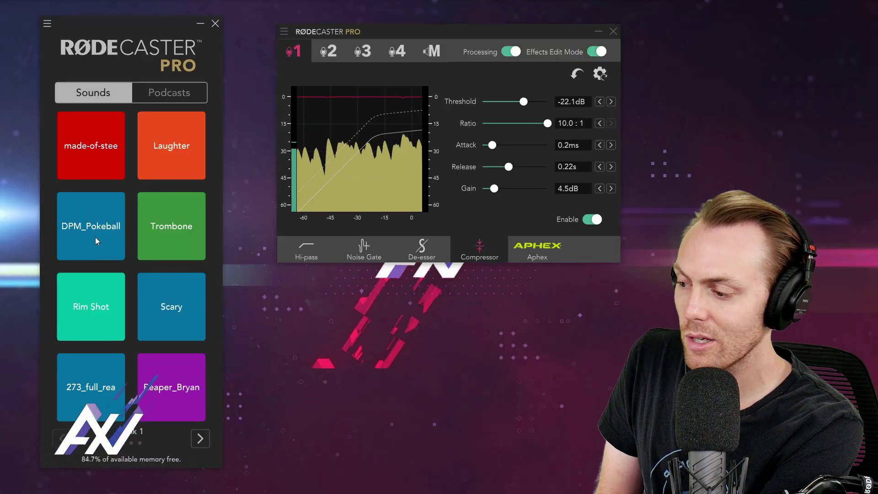
click(96, 240)
click(272, 309)
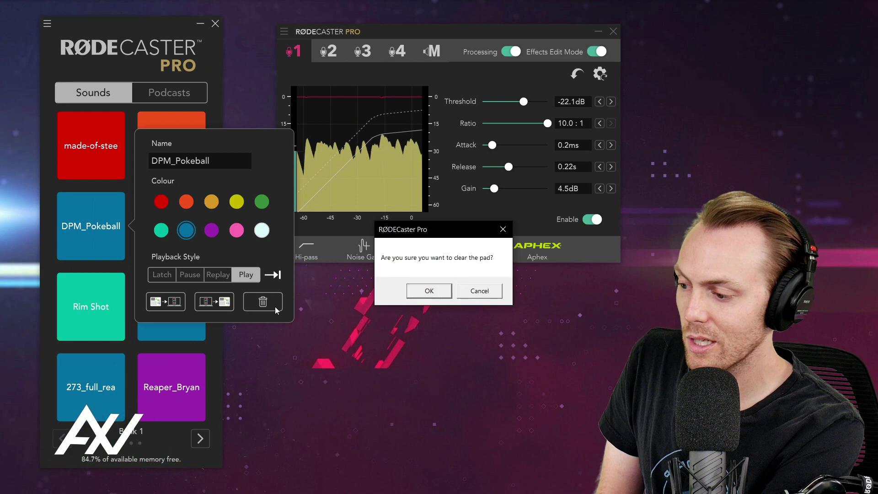
click(442, 293)
click(357, 353)
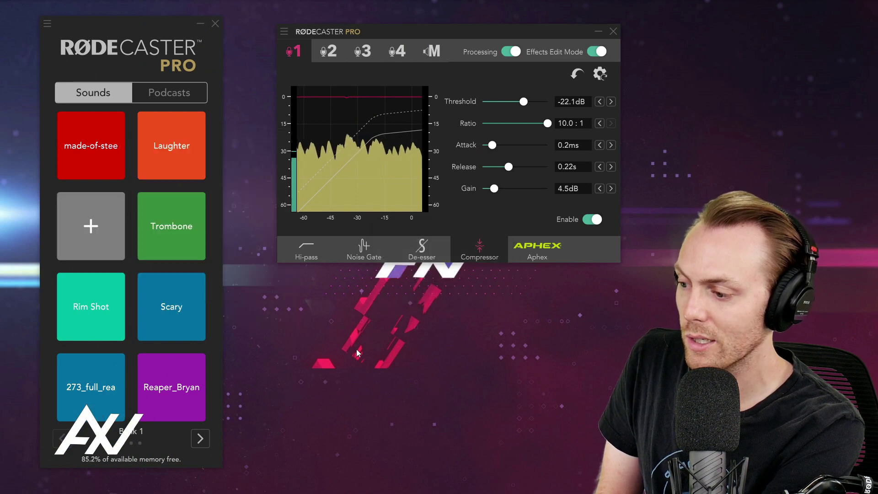